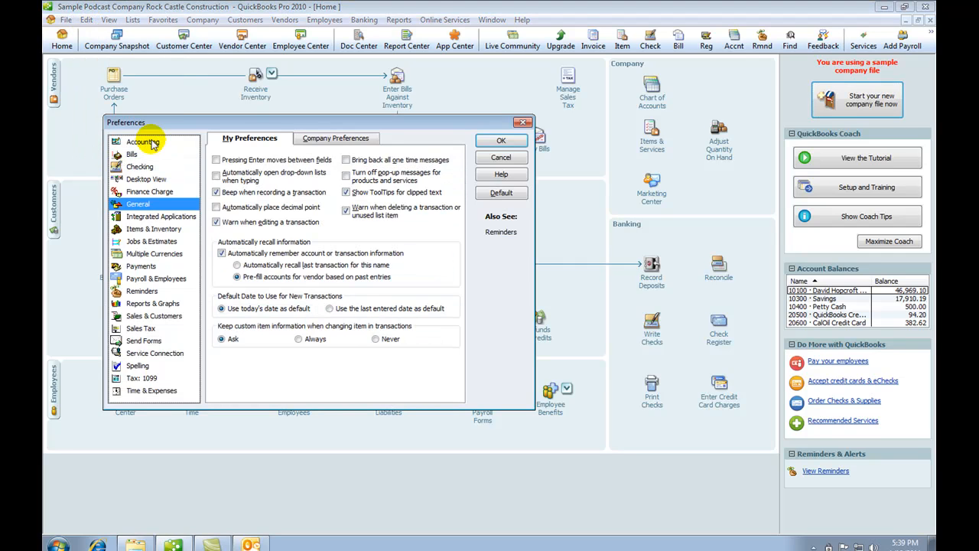
Check the company-wide Accounting preferences for the use of account numbers, and accept them
left_click(151, 146)
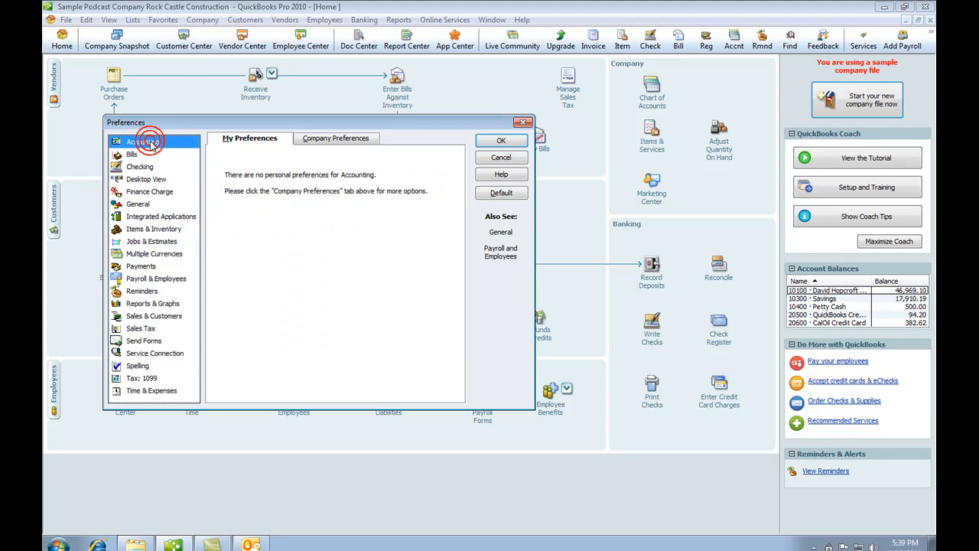
left_click(322, 141)
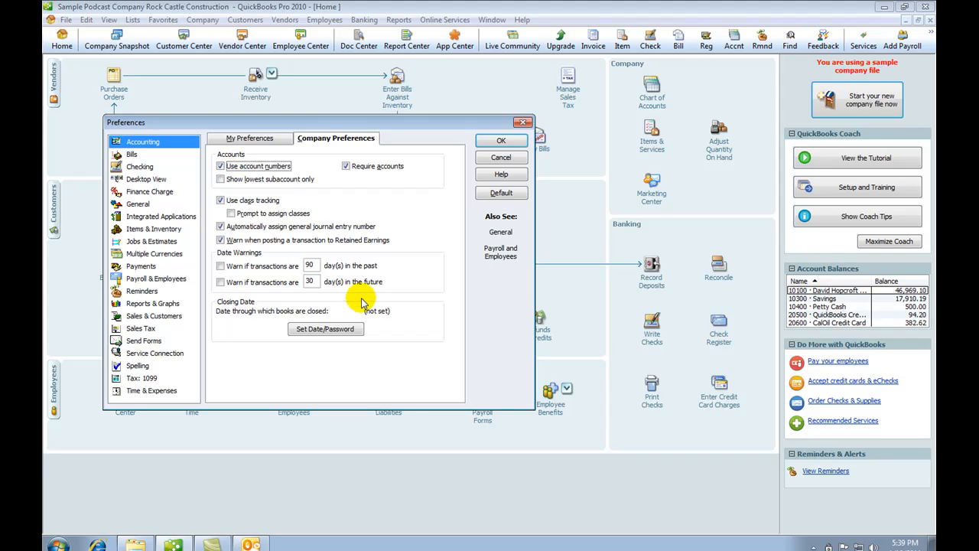
left_click(501, 142)
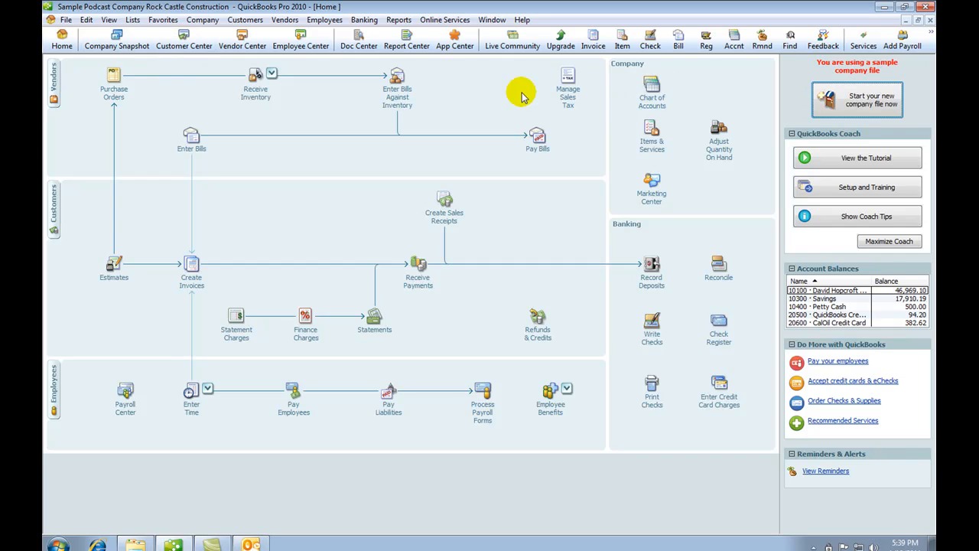
Open the chart of accounts and begin a new account of the Expense type
left_click(163, 21)
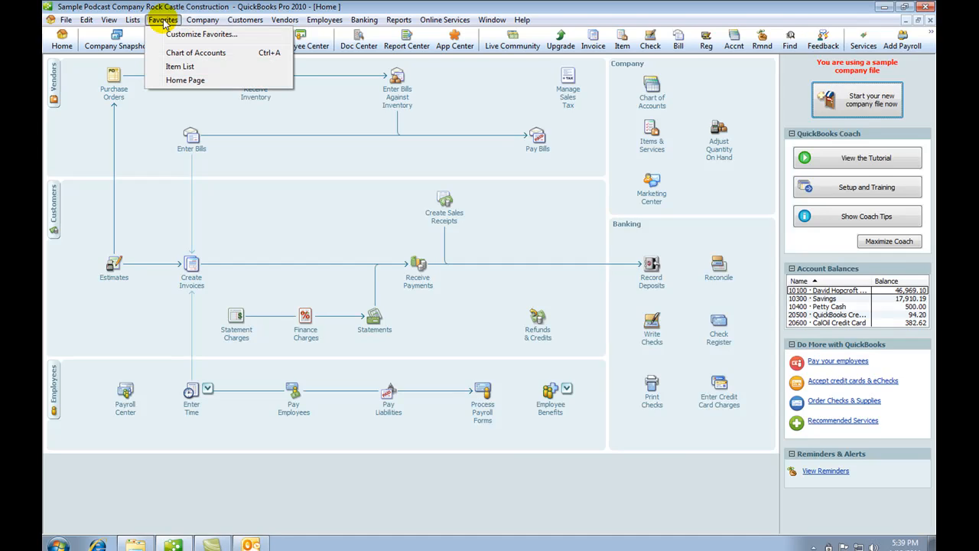
left_click(188, 52)
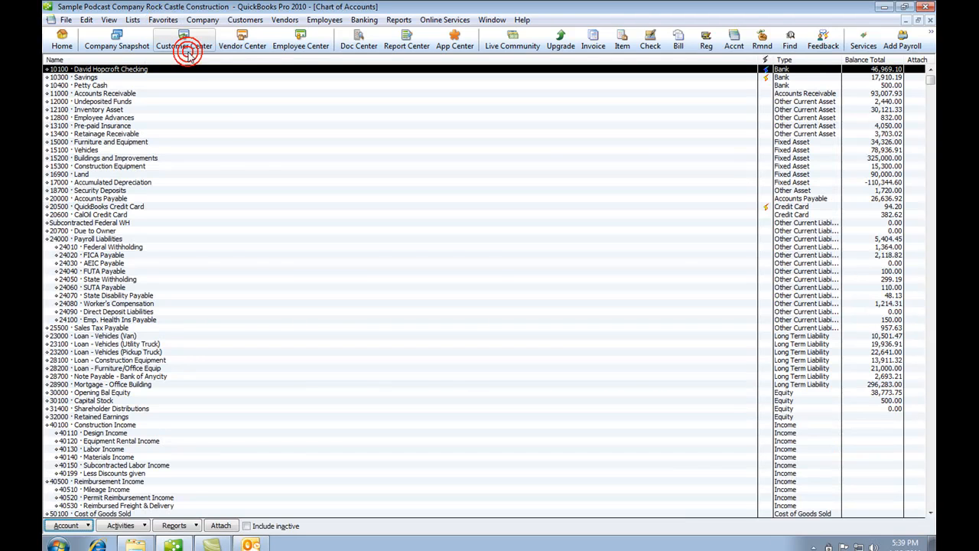
scroll(387, 273, "down", 8)
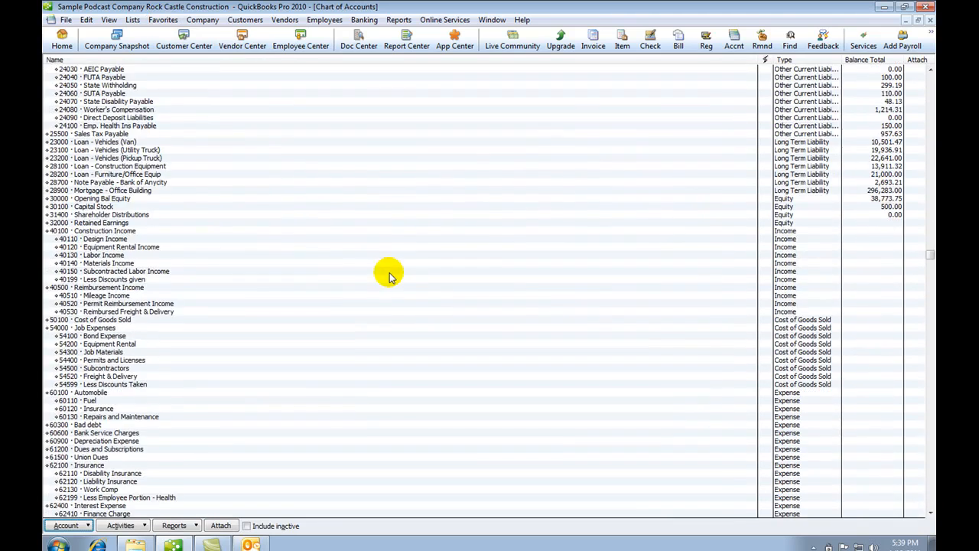
scroll(388, 274, "down", 11)
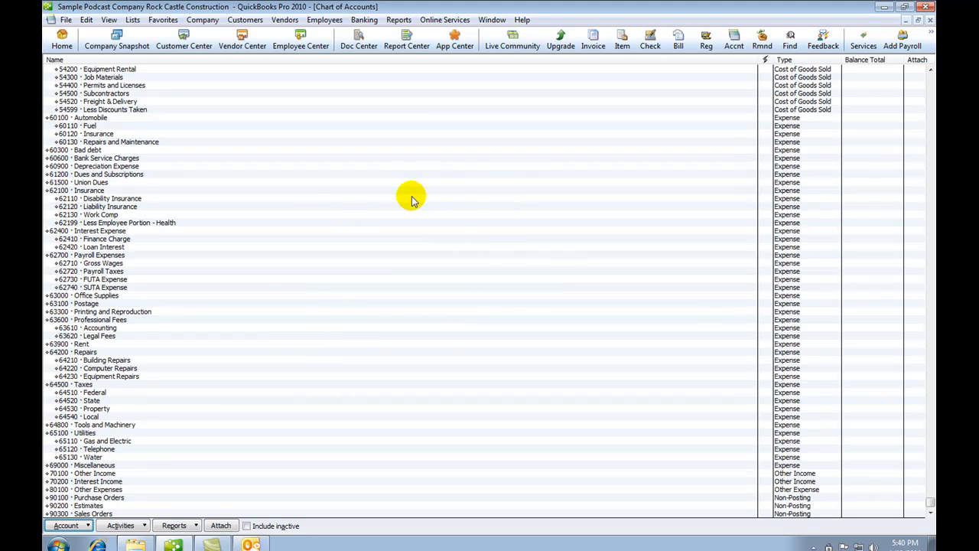
right_click(382, 184)
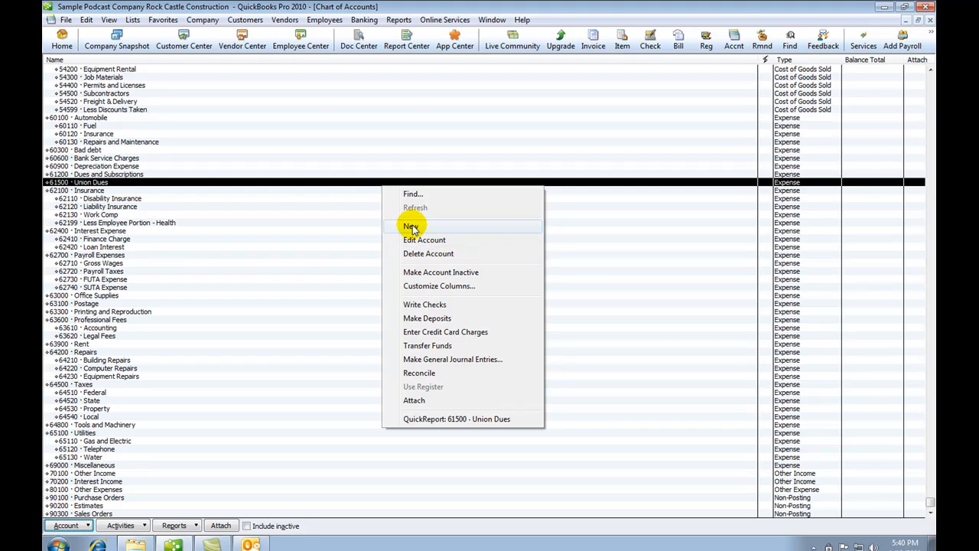
left_click(412, 226)
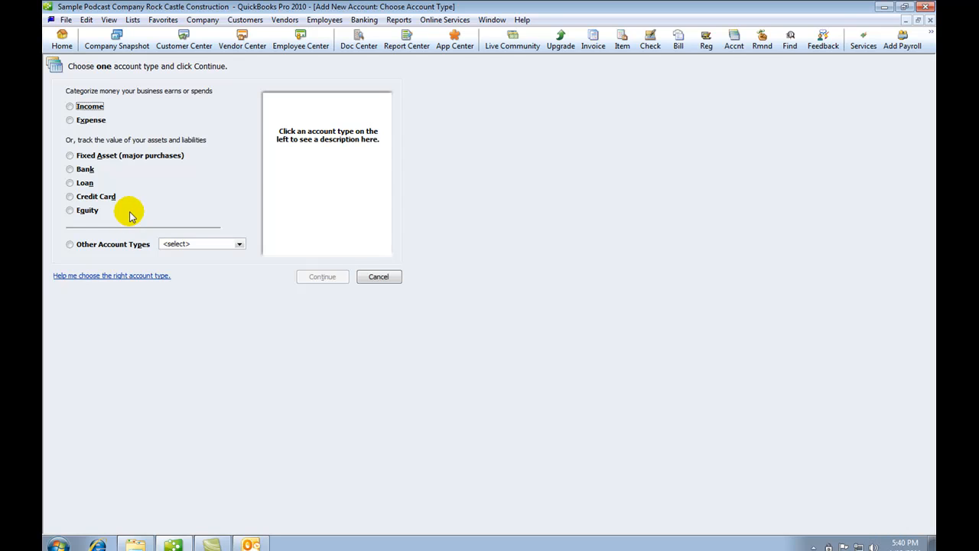
left_click(70, 121)
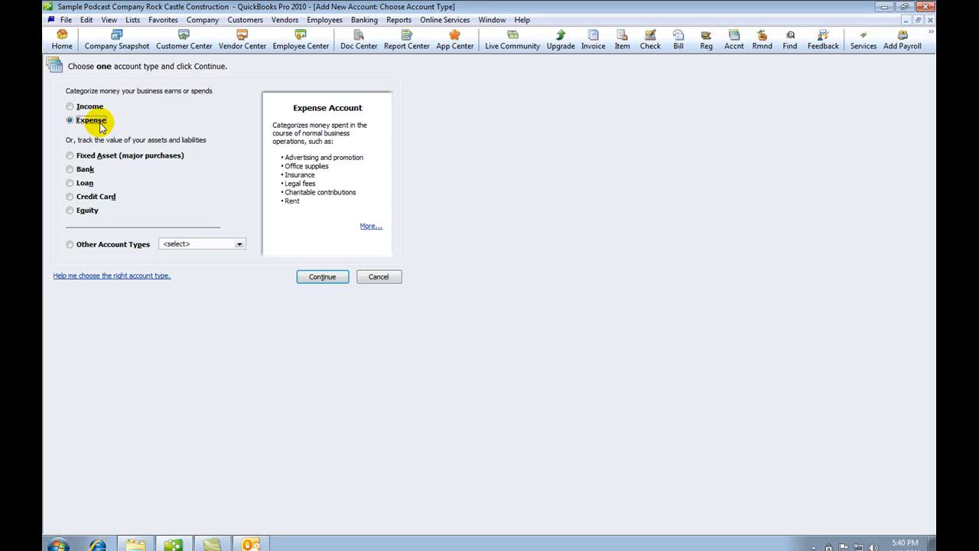
left_click(322, 278)
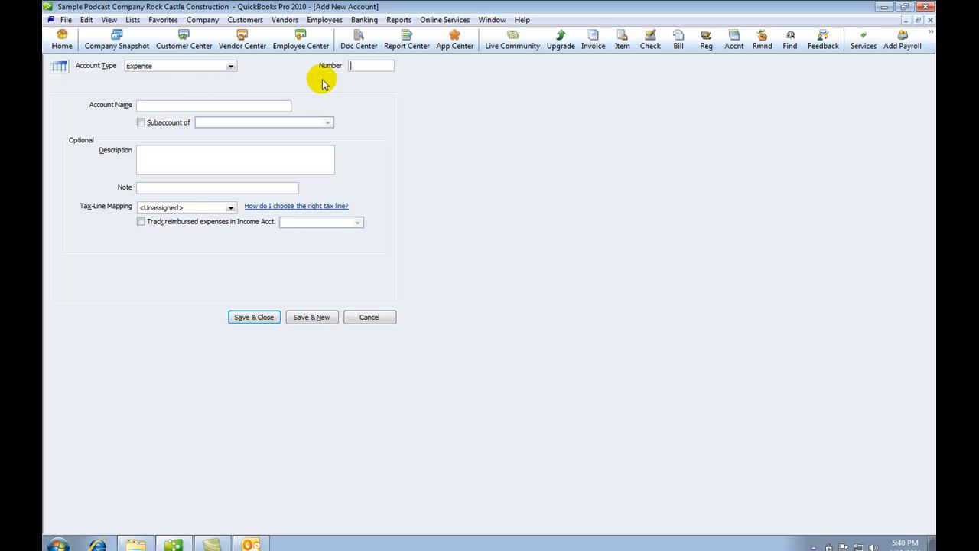
Number the new expense account 63400, name it Advertisement with the description "Advertisement Expenses", and save it
left_click(357, 65)
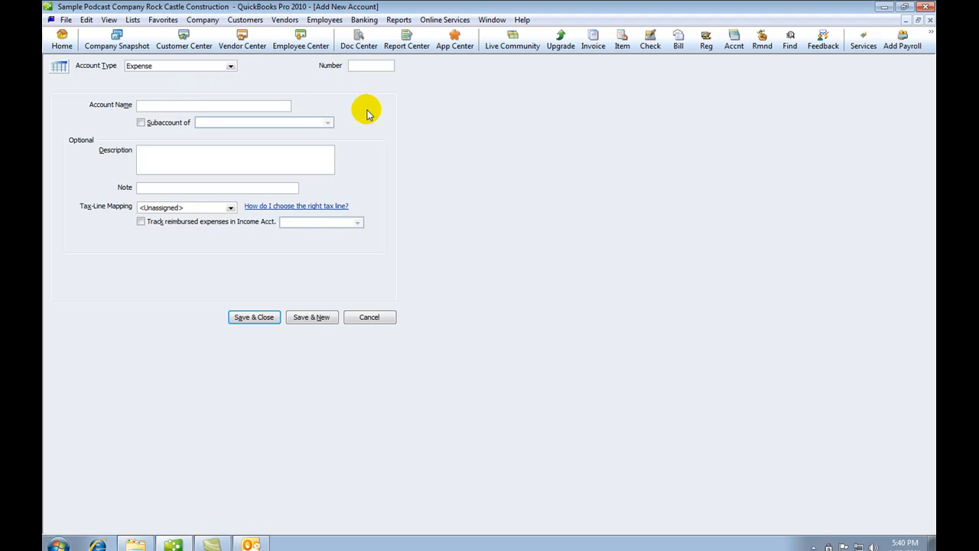
type("63400")
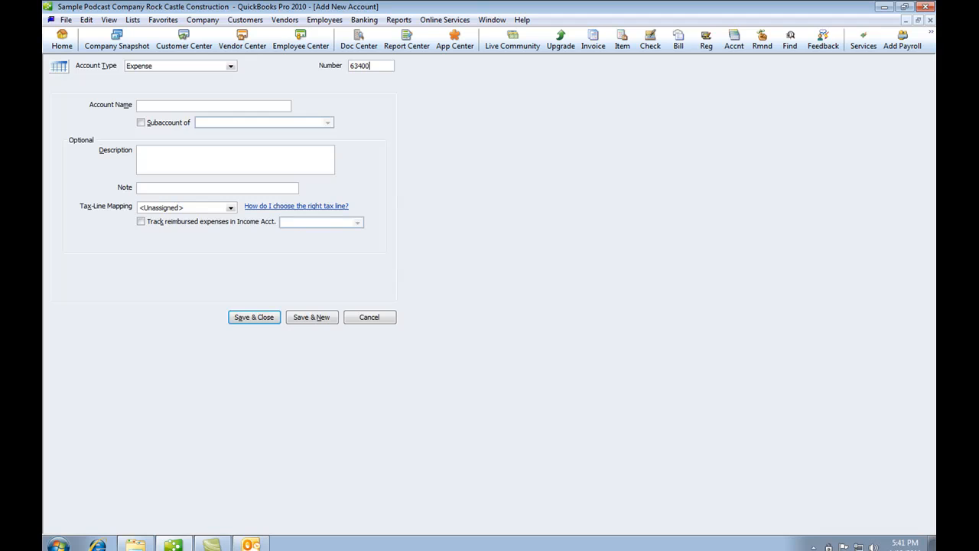
left_click(229, 105)
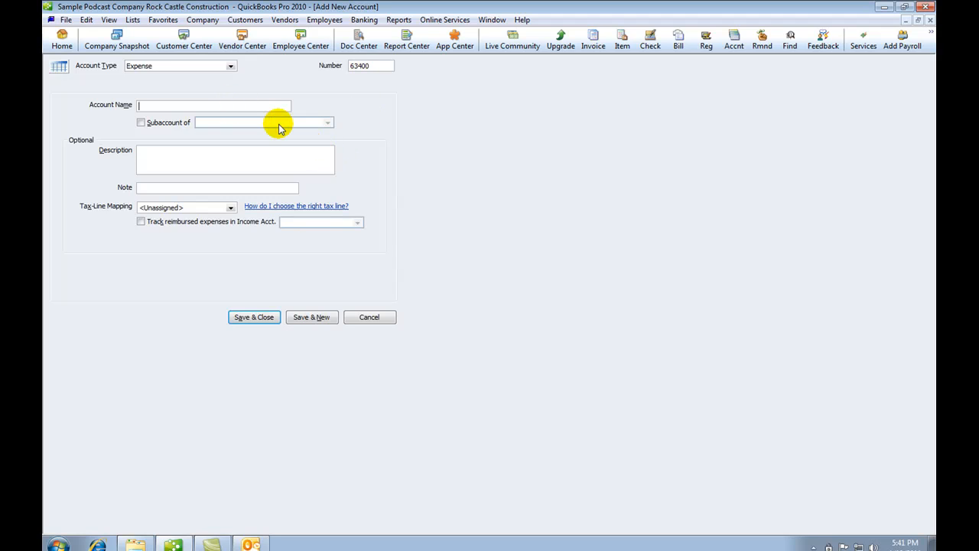
type("Ad")
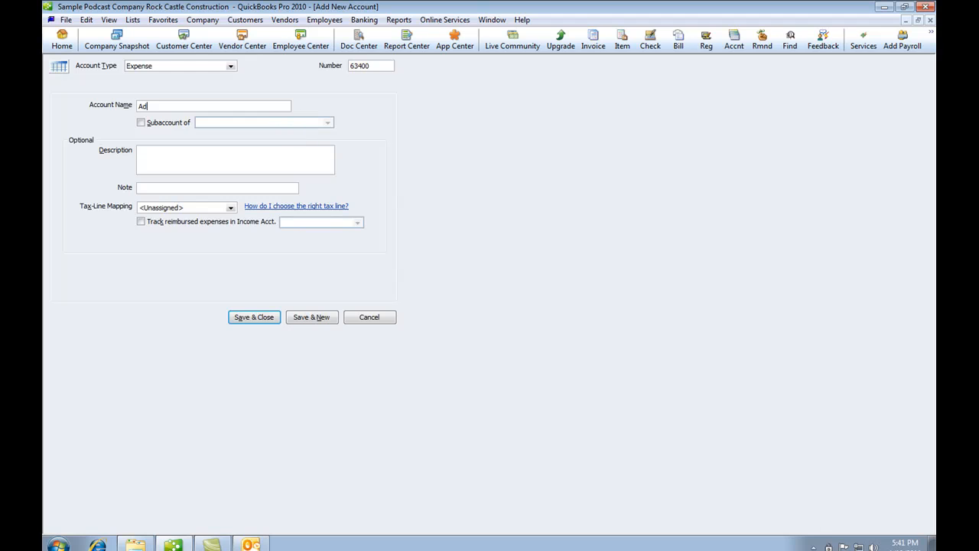
type("vertisement")
left_click(270, 163)
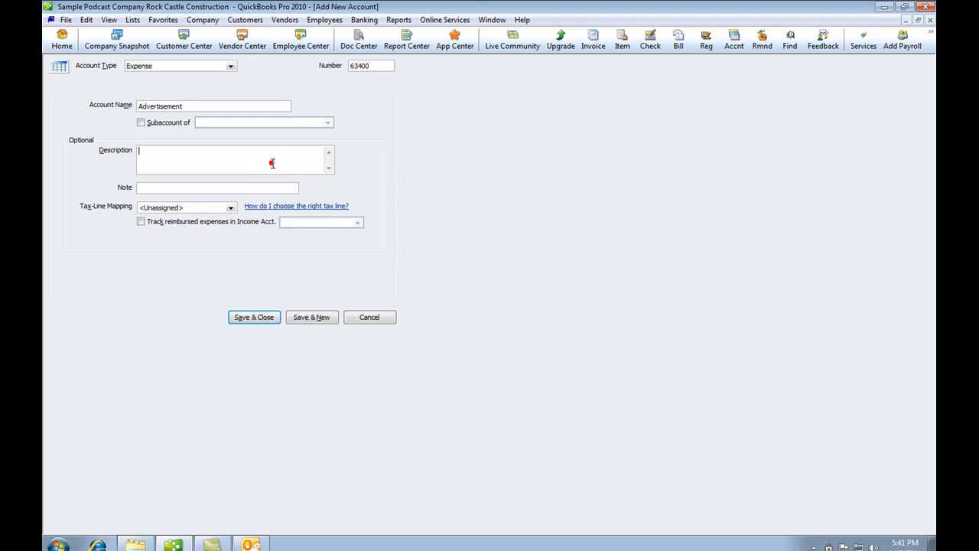
type("Advertisement Expenses")
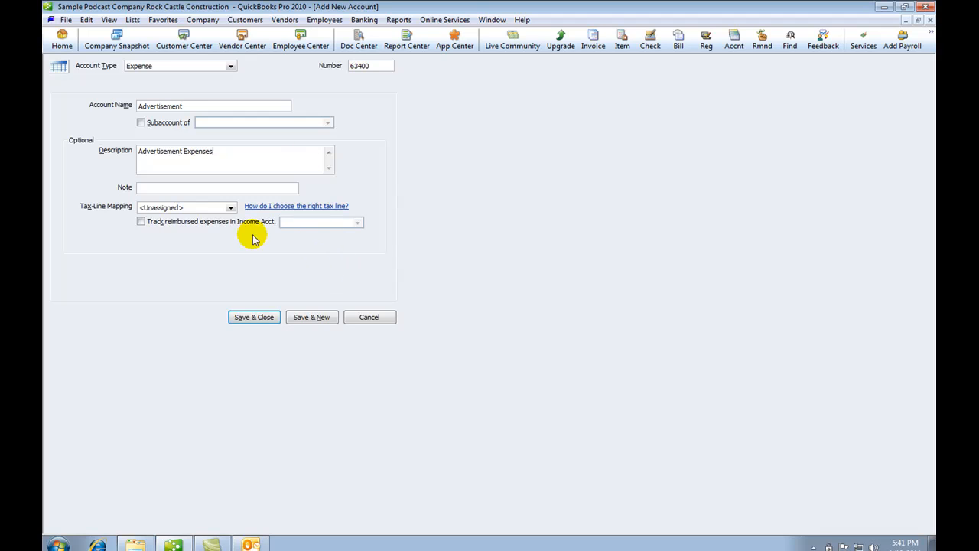
left_click(264, 320)
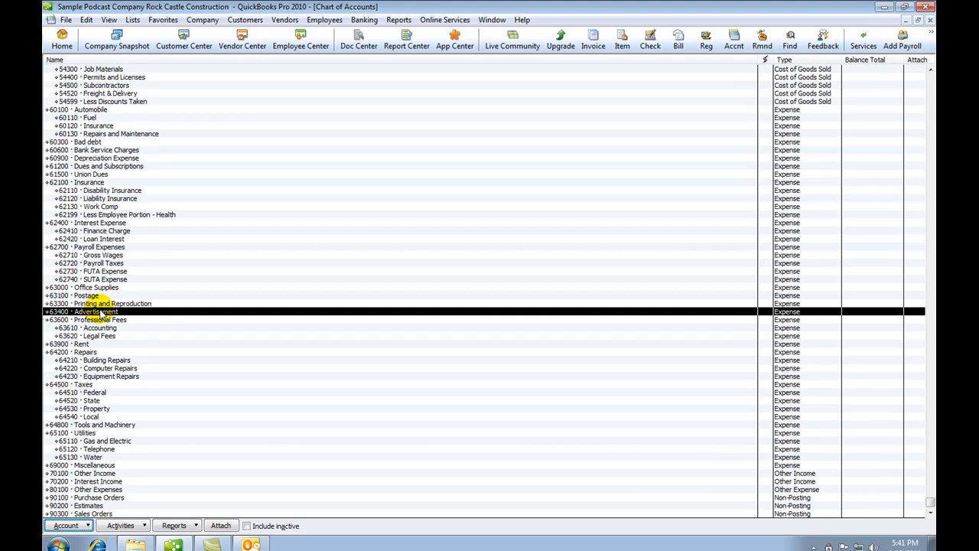
Begin another Expense account from the chart of accounts, numbered 63450 and named Newspaper Advertisements
right_click(243, 314)
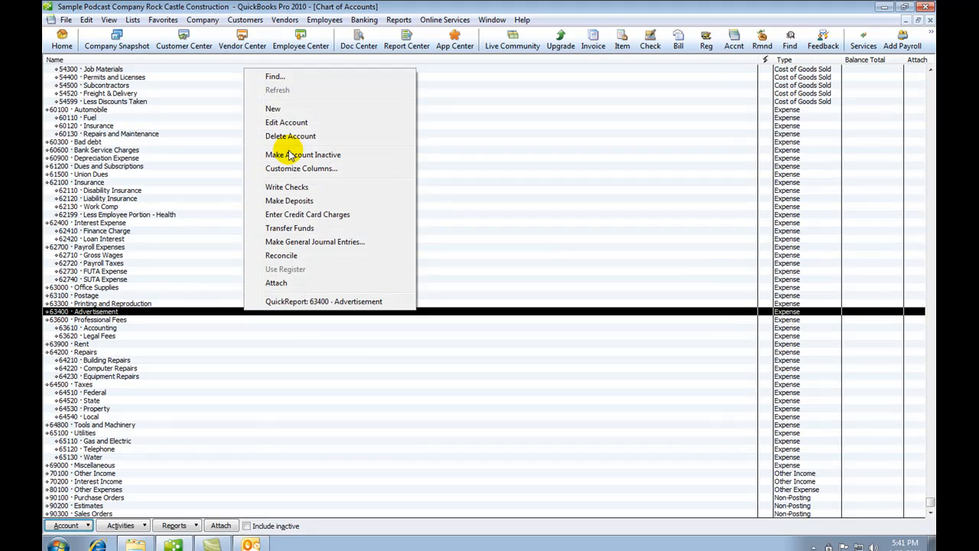
left_click(273, 110)
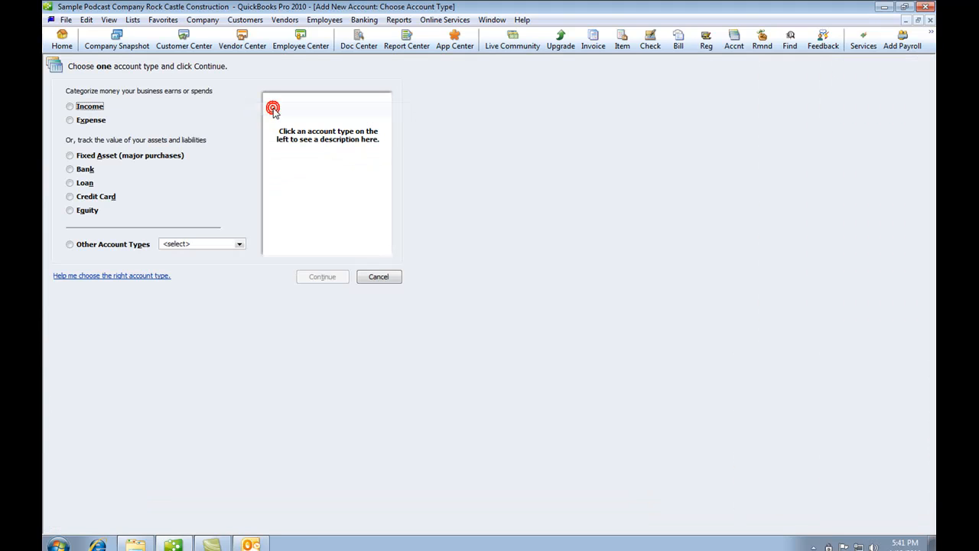
left_click(70, 121)
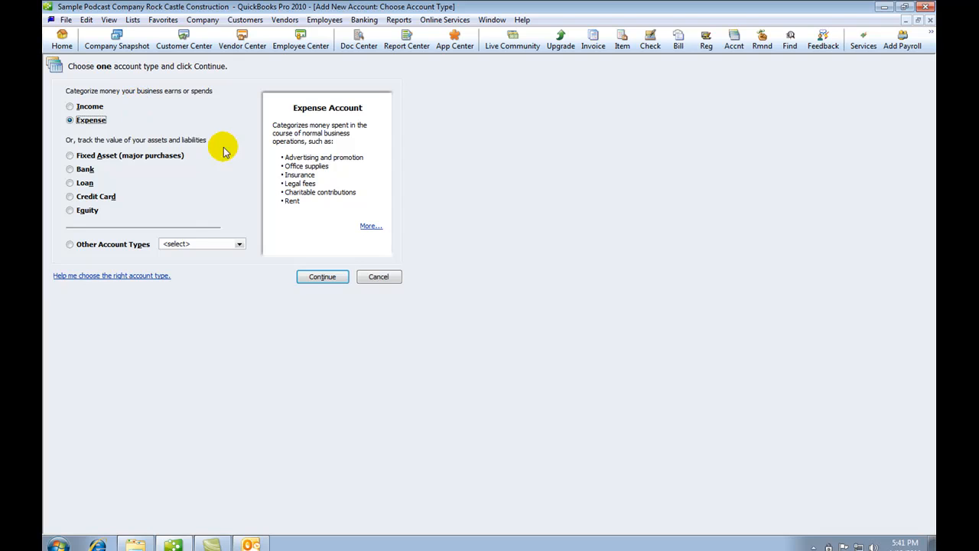
left_click(331, 280)
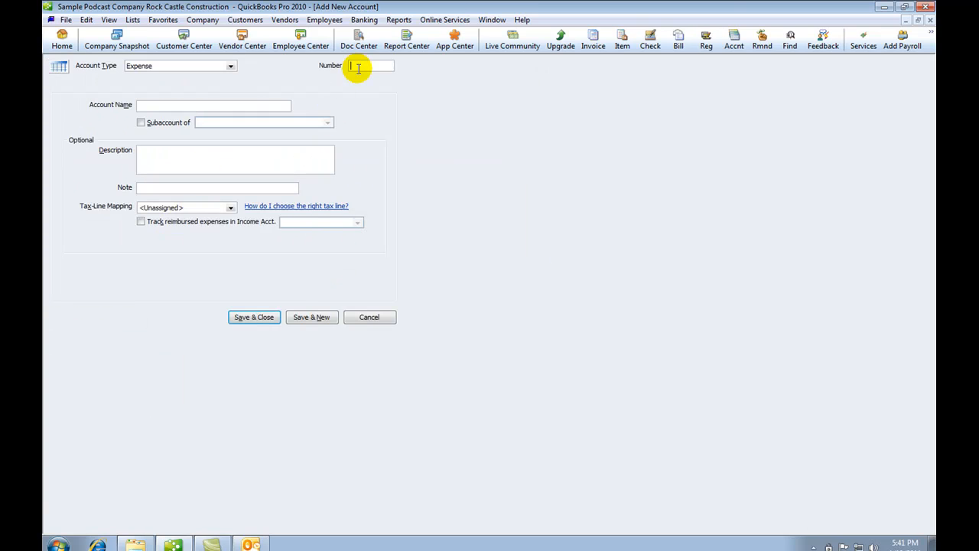
left_click(358, 68)
type("63450")
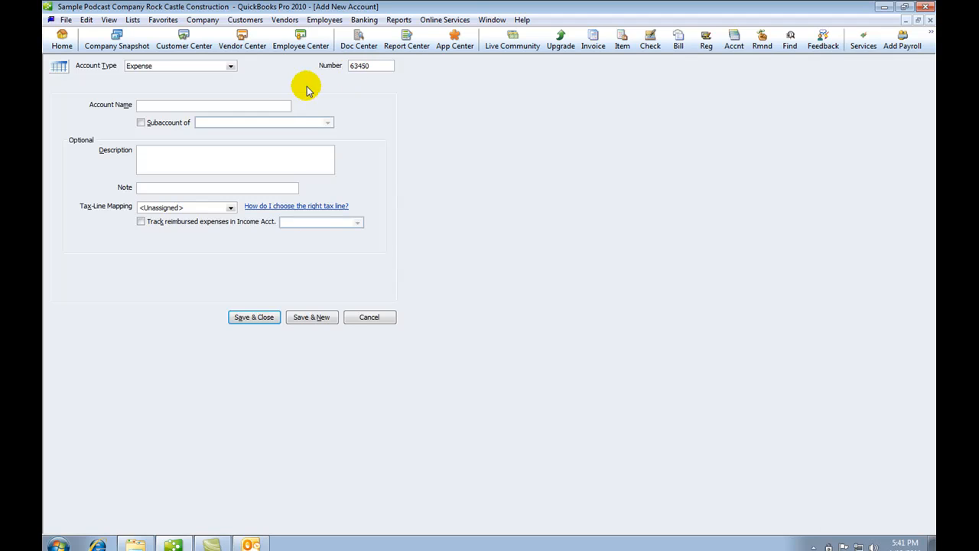
left_click(234, 105)
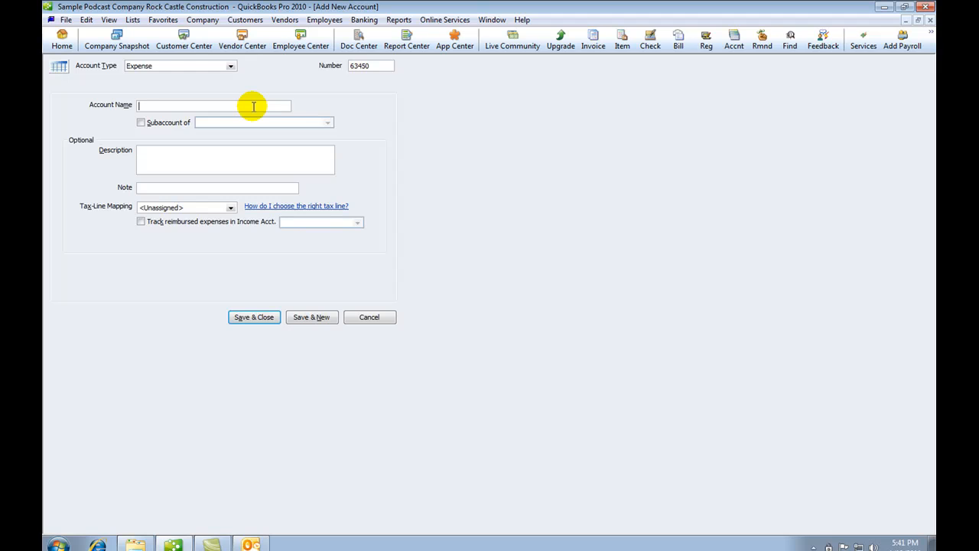
type("Newspaper Ad")
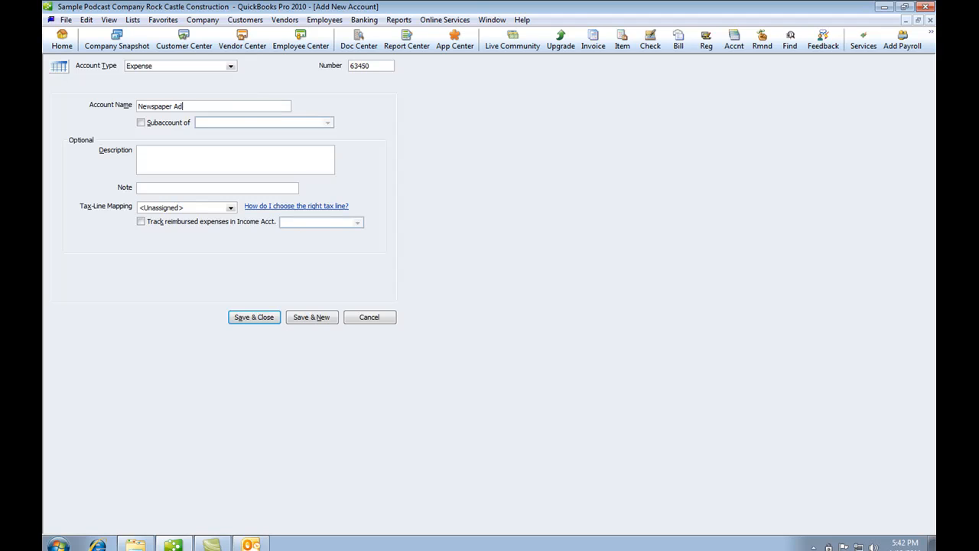
type("vertisements")
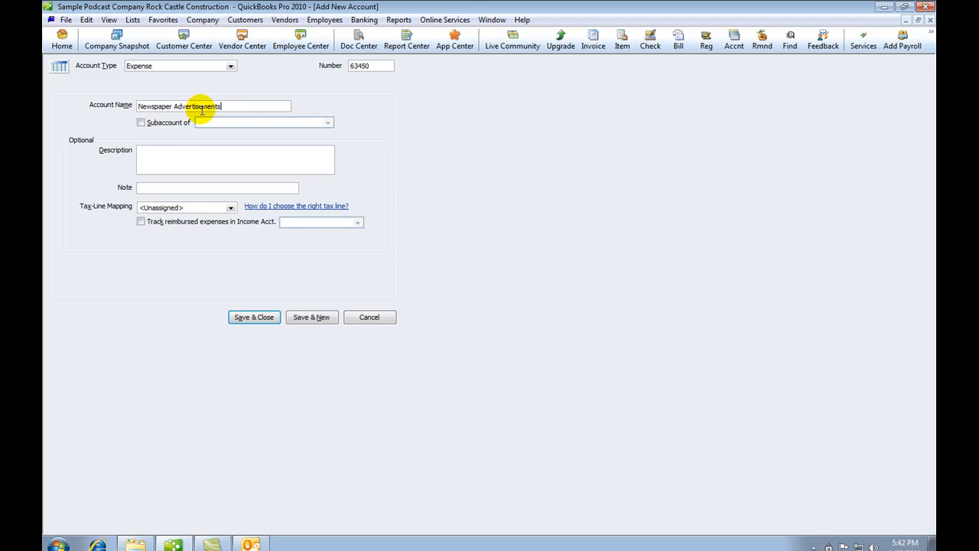
Make the Newspaper Advertisements account a subaccount of 63400 · Advertisement
left_click(140, 122)
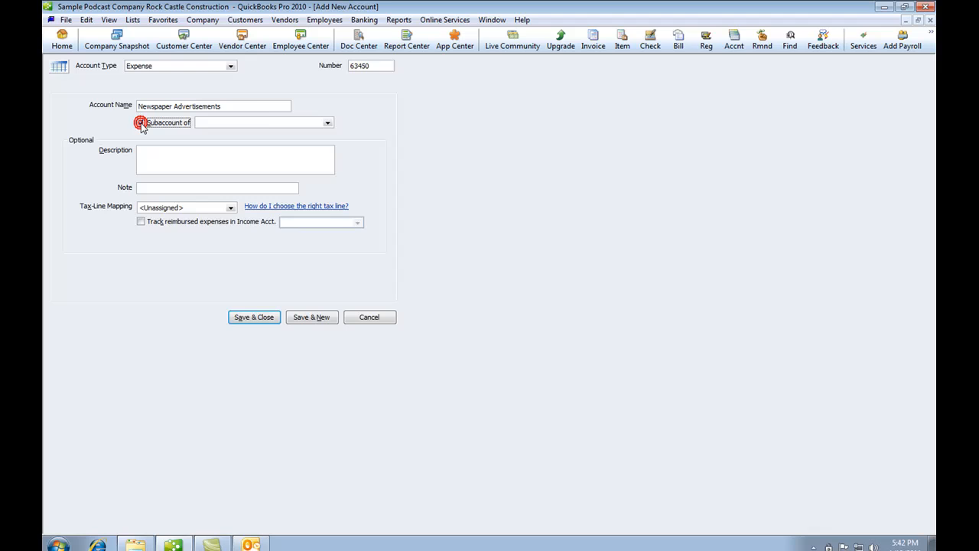
left_click(328, 122)
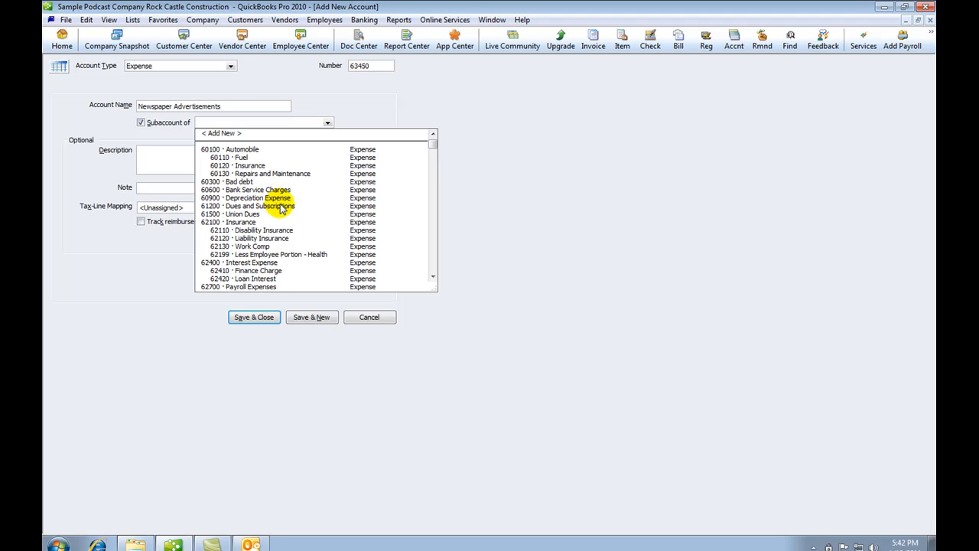
scroll(282, 208, "down", 4)
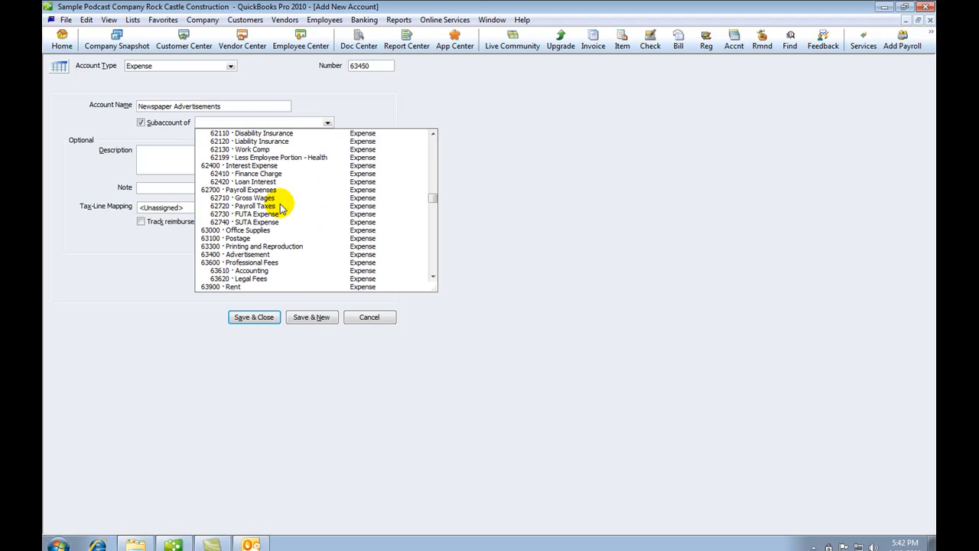
left_click(238, 255)
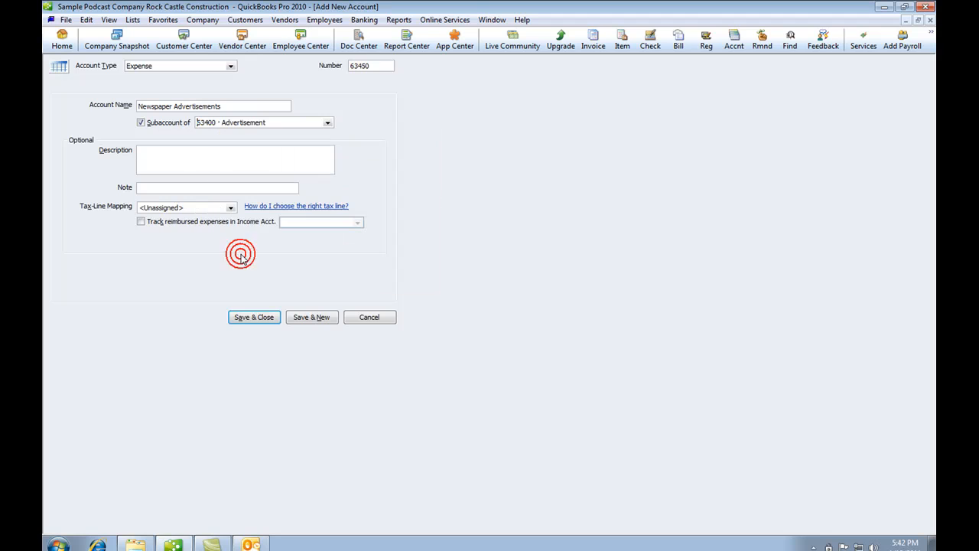
Enter the description "Newspaper Advertisements" for the subaccount and save it
left_click(225, 170)
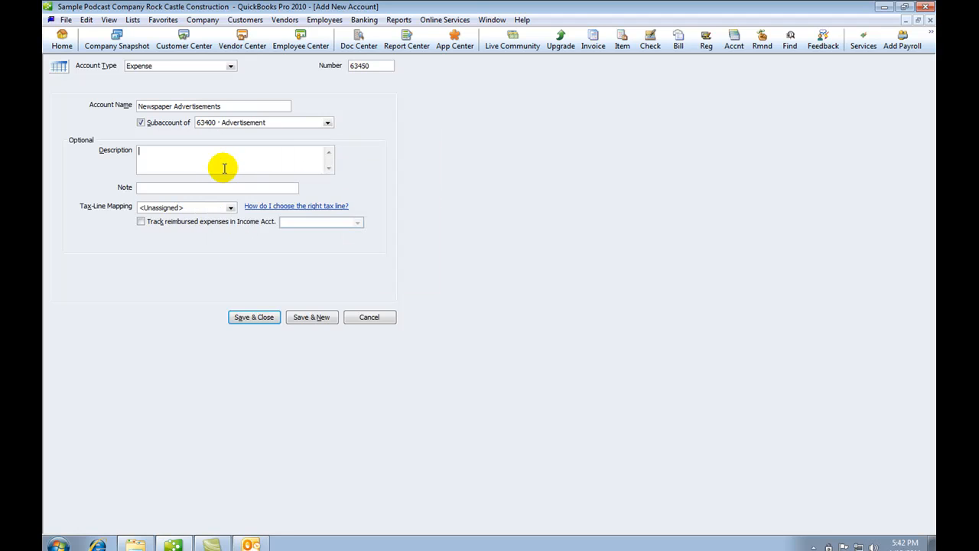
type("New")
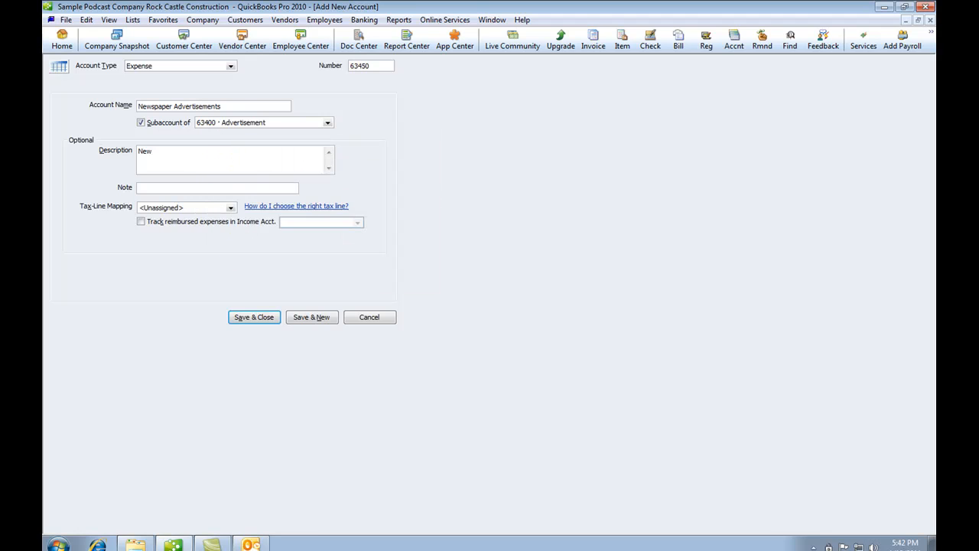
type("spaper Advertisements")
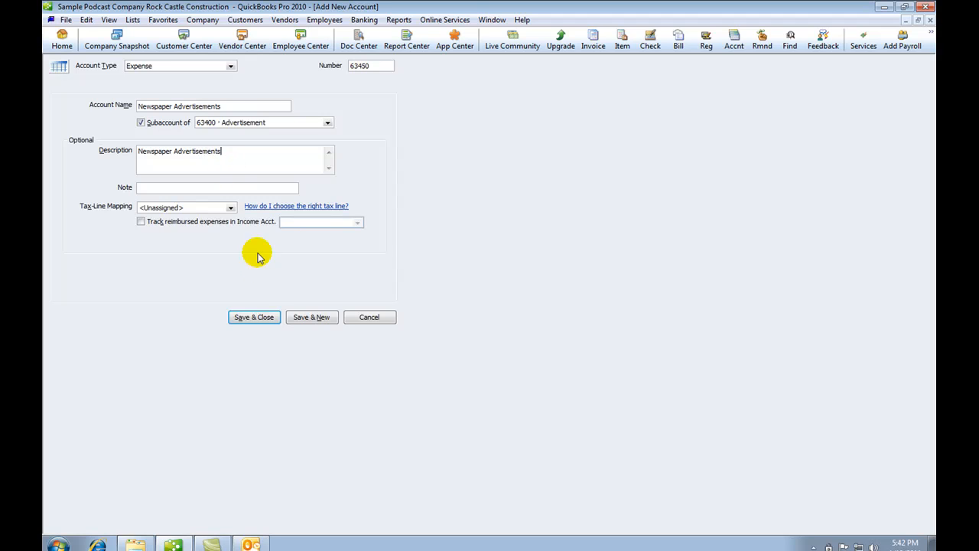
left_click(260, 318)
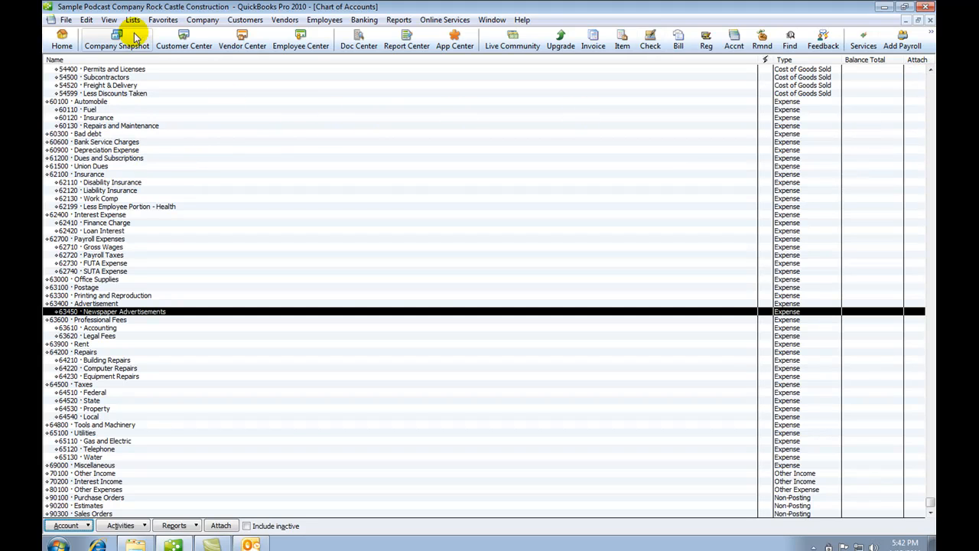
Leave the chart of accounts and return to the Home page
left_click(160, 21)
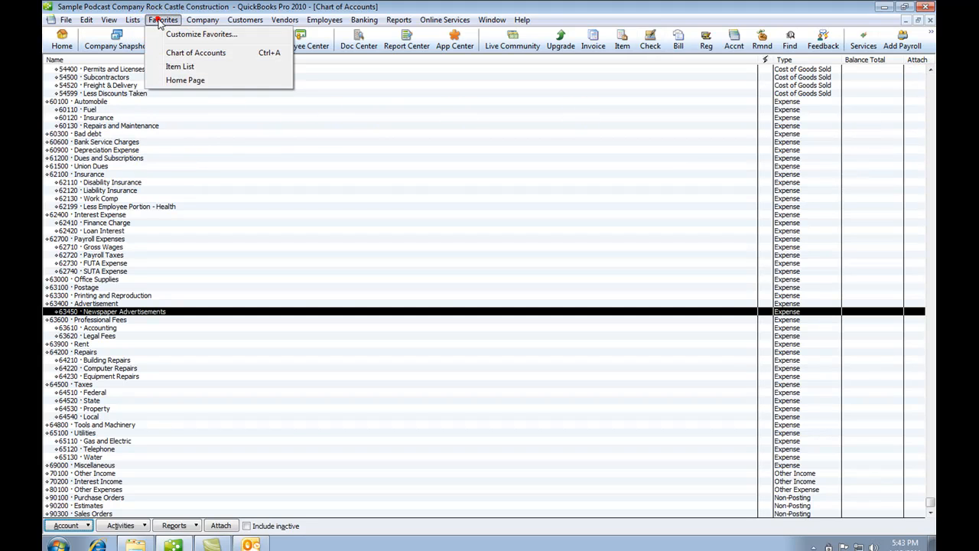
left_click(185, 81)
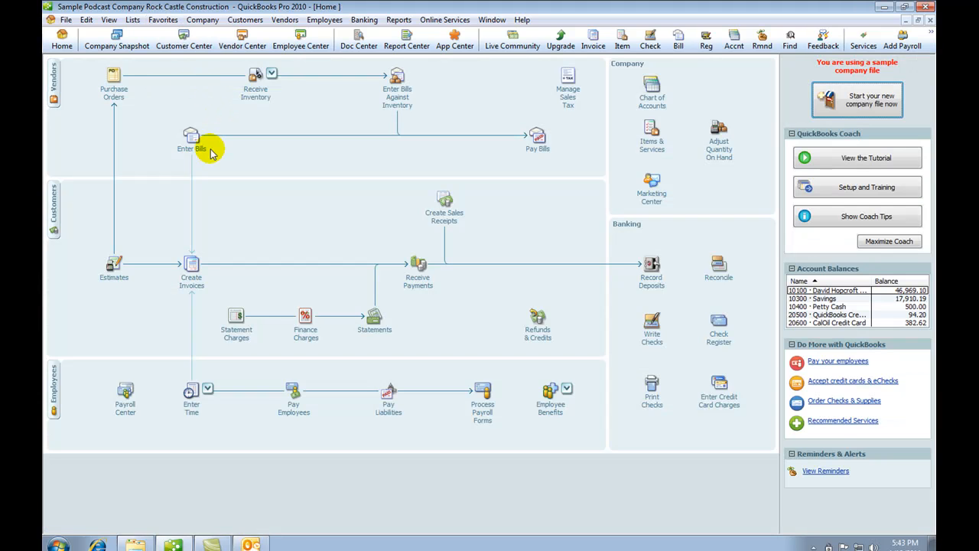